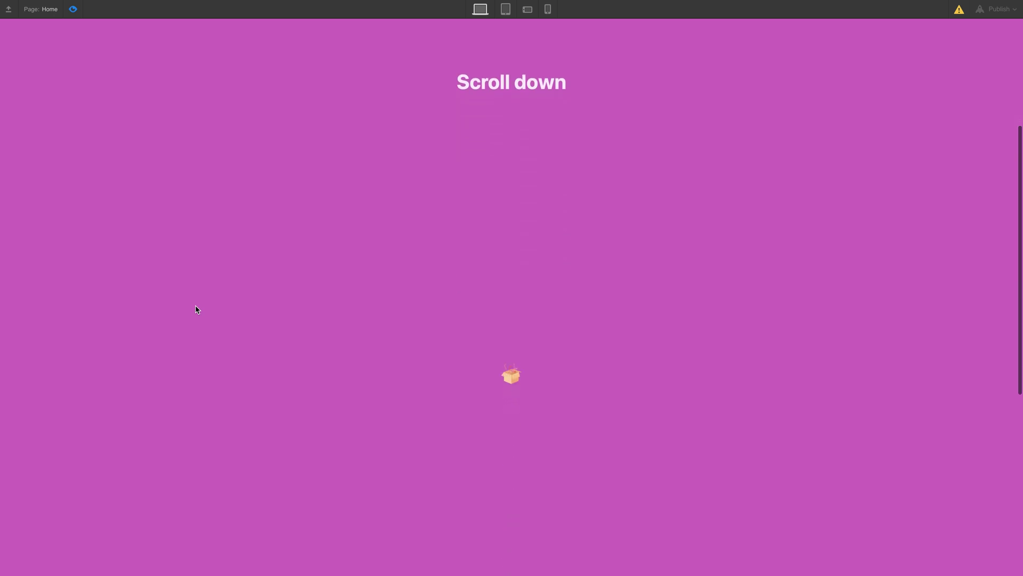
scroll(196, 310, up, 1)
scroll(195, 309, up, 2)
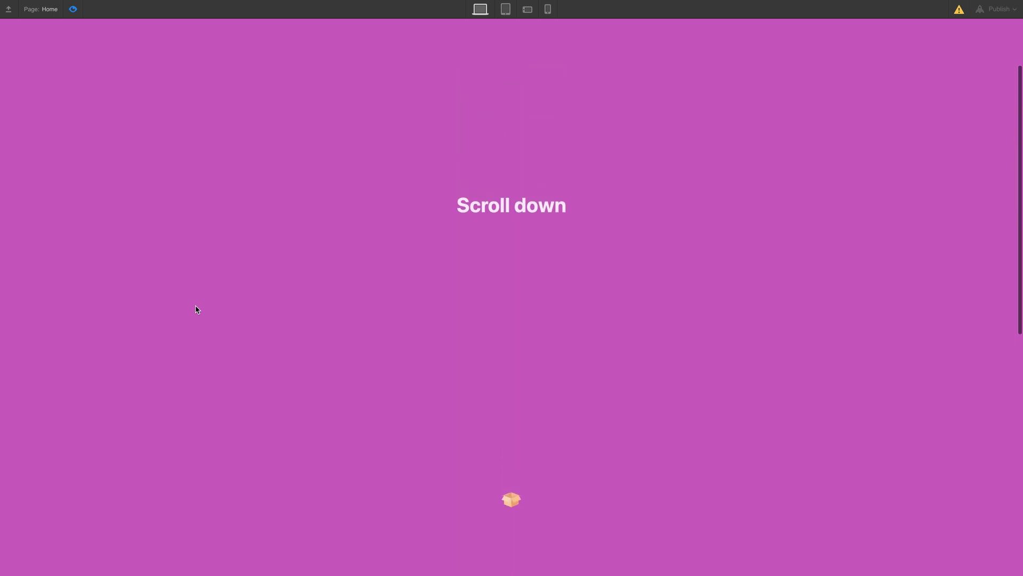
scroll(196, 309, up, 1)
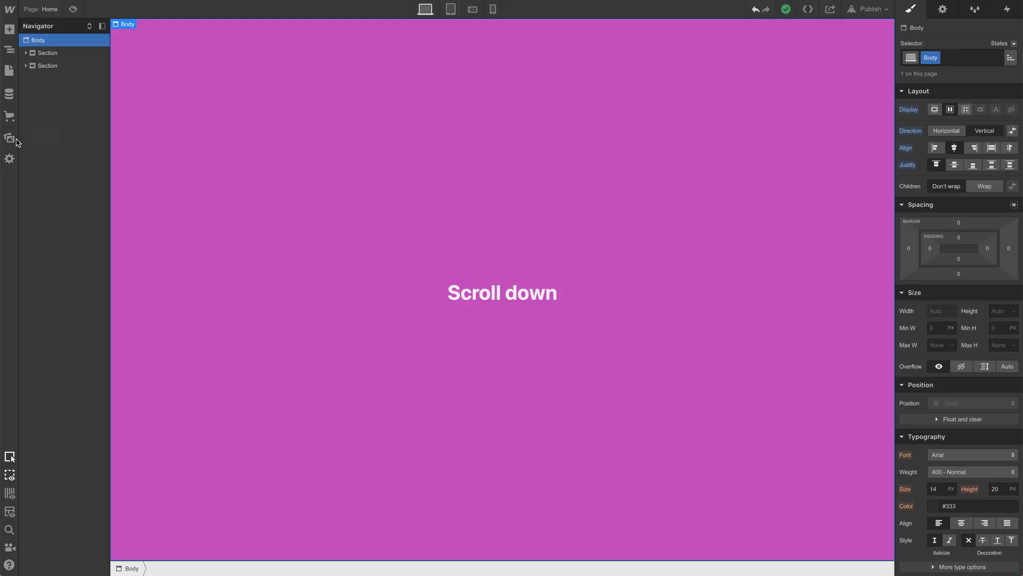
Drag the box.json Lottie from Assets between the two sections and set its width
click(10, 139)
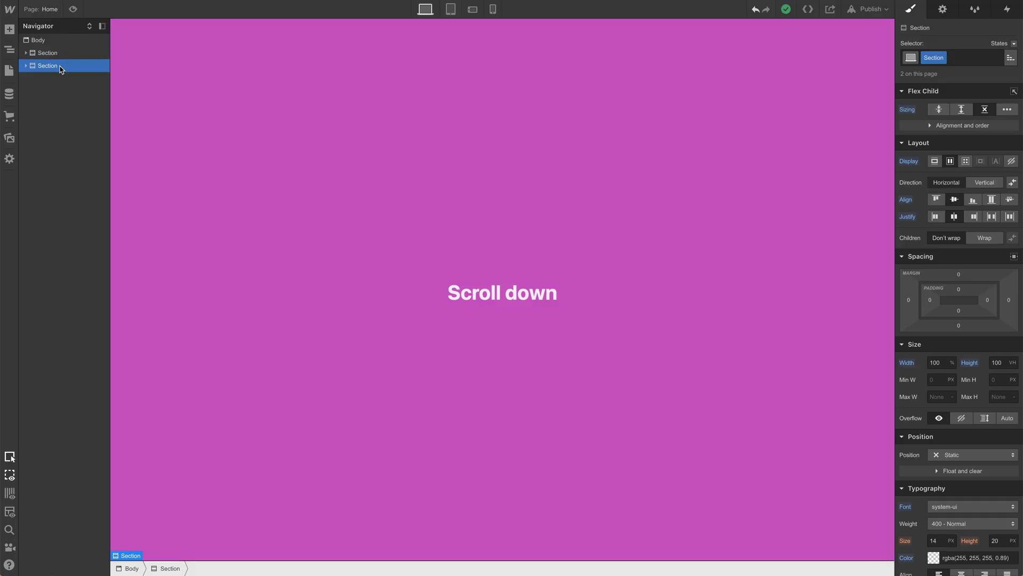
click(9, 139)
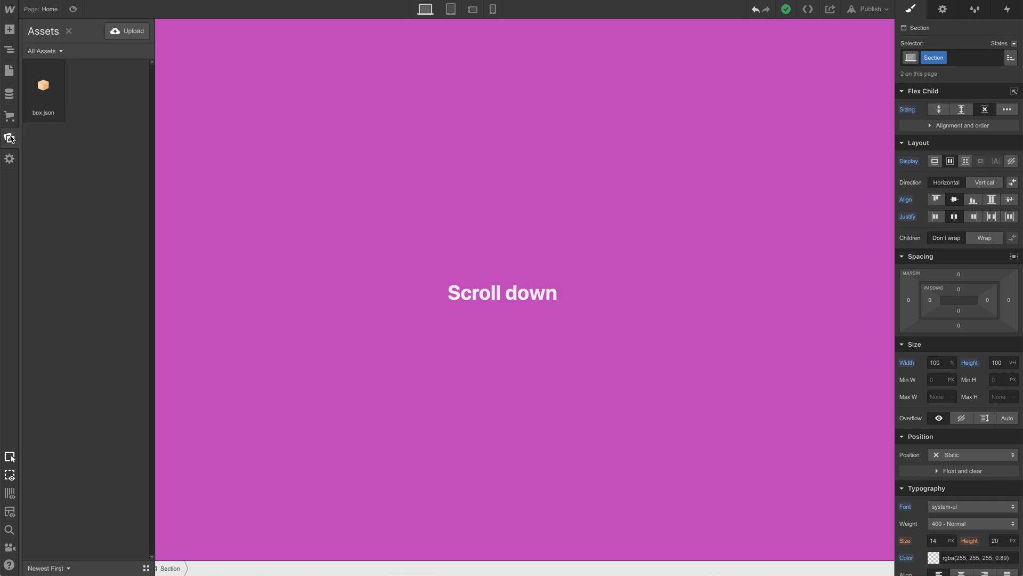
drag(33, 107, 42, 66)
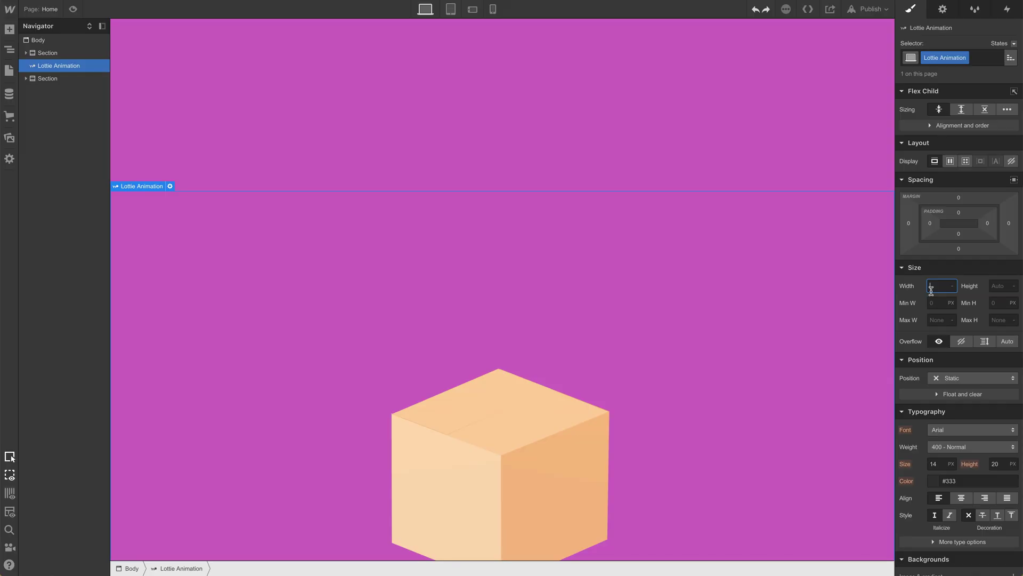
text(500)
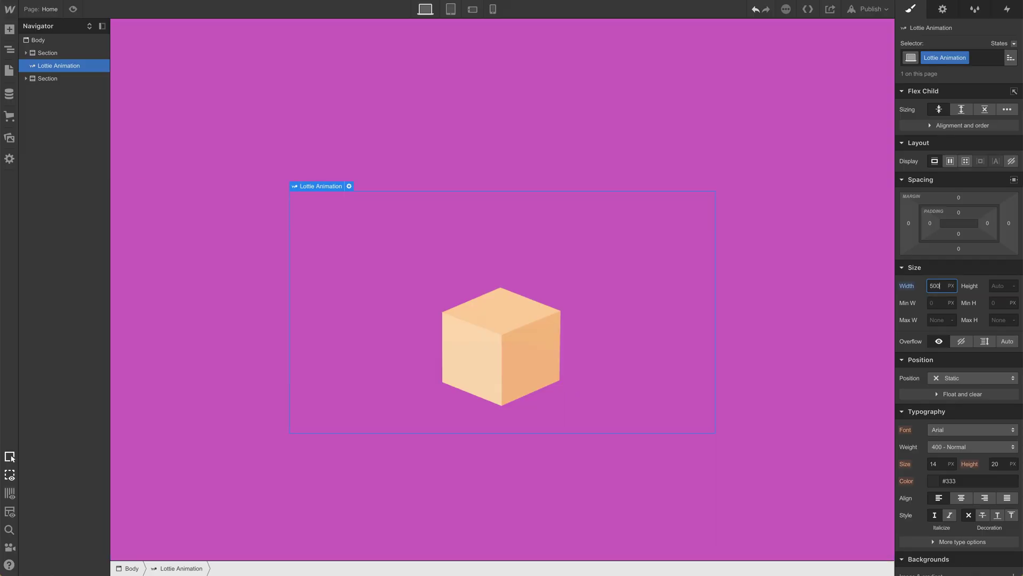
key(Return)
text(0)
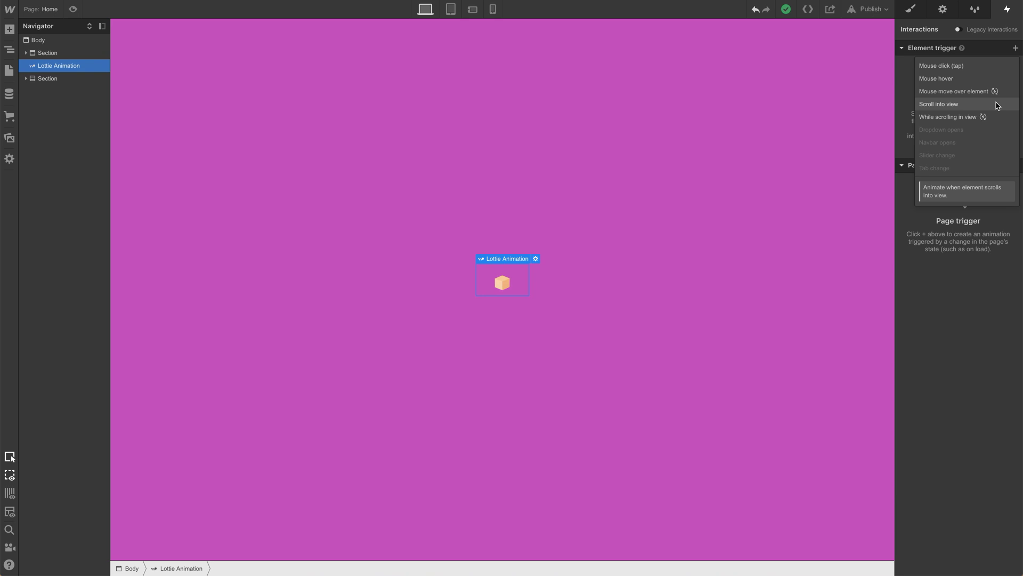
Add a Scroll into view element trigger to the box Lottie
click(997, 106)
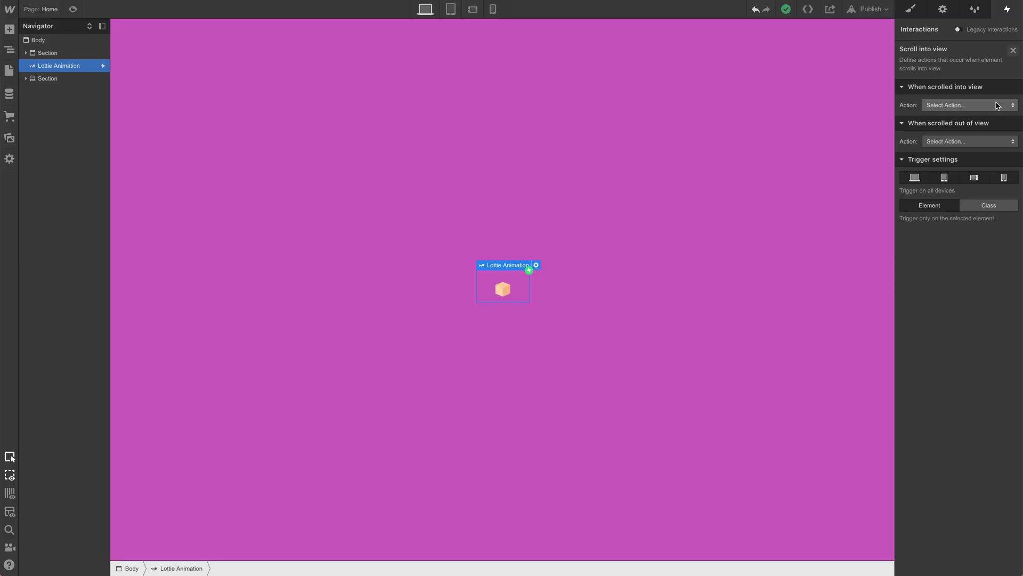
Set the scroll-into-view action to Lottie Playback
click(997, 106)
click(940, 133)
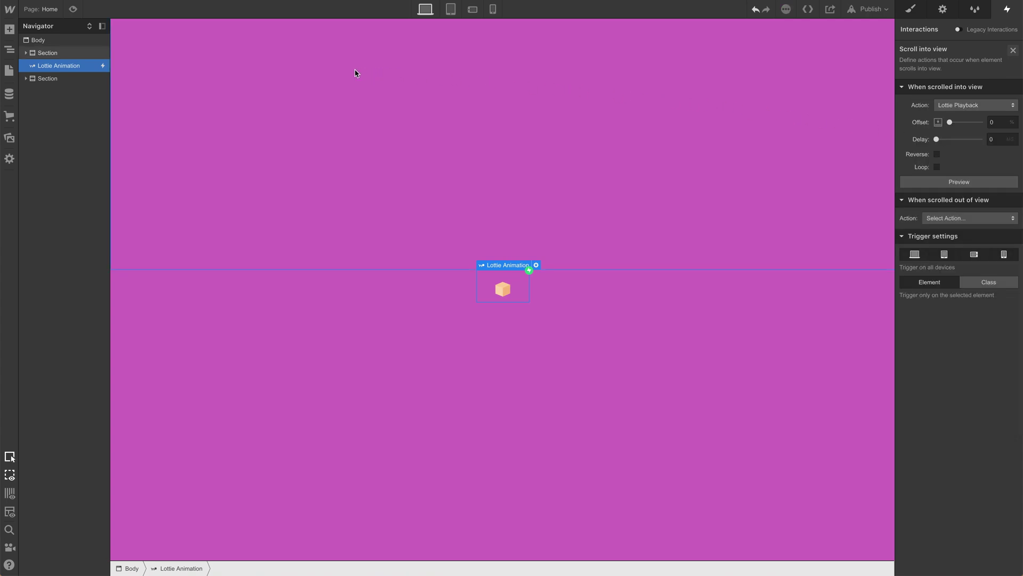
scroll(368, 73, up, 1)
scroll(364, 73, up, 3)
scroll(356, 73, up, 1)
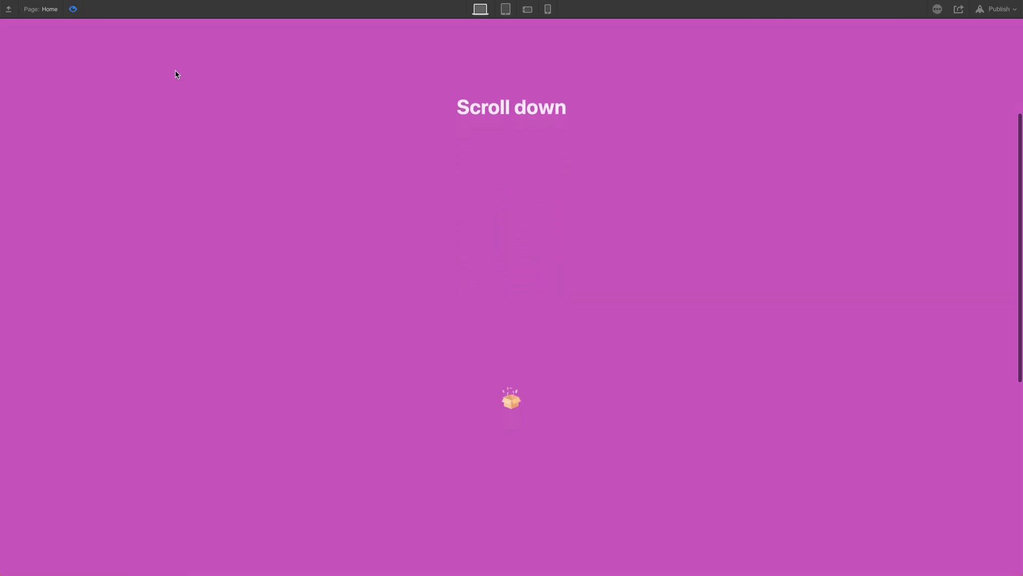
scroll(177, 74, down, 1)
scroll(176, 74, down, 1)
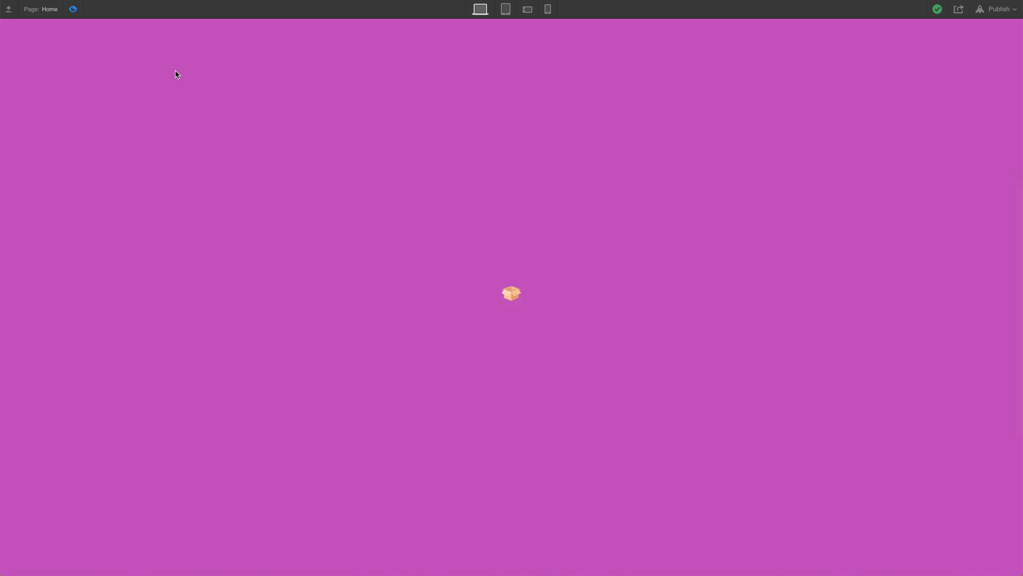
scroll(176, 74, up, 1)
scroll(176, 74, up, 2)
scroll(176, 74, up, 1)
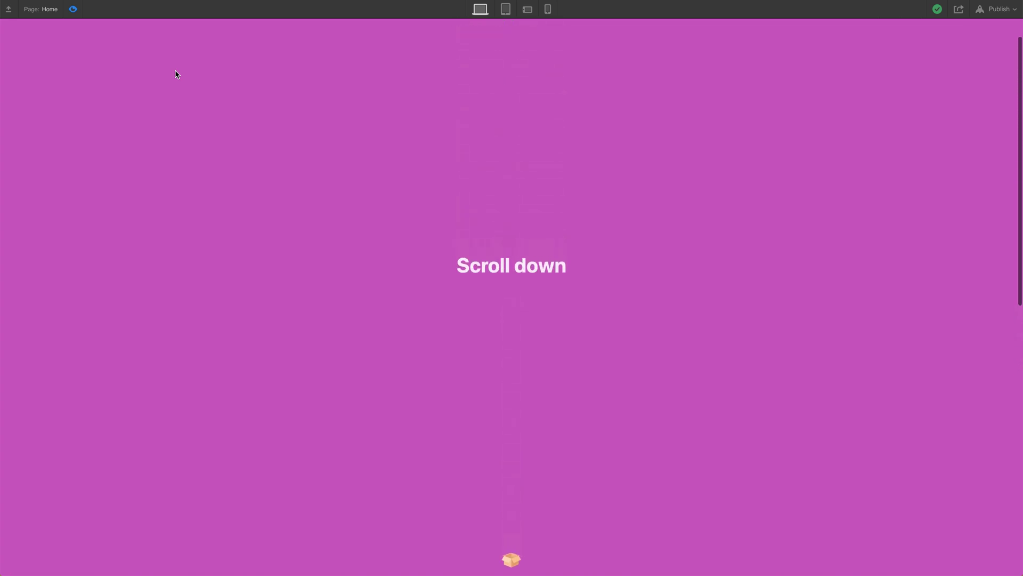
scroll(176, 74, up, 1)
scroll(176, 75, down, 1)
scroll(176, 75, down, 1)
scroll(176, 75, down, 1)
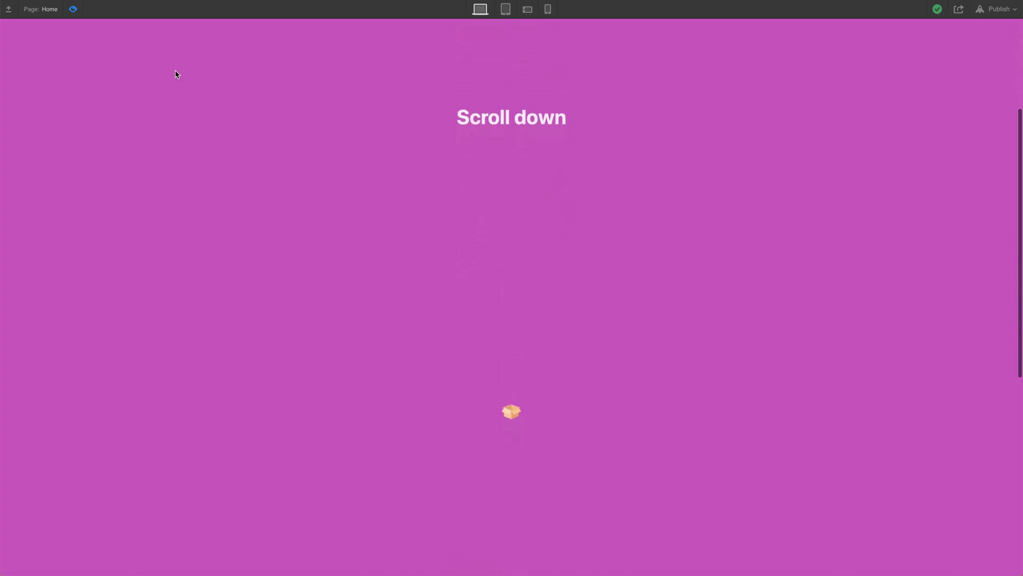
scroll(176, 74, down, 1)
scroll(176, 75, down, 1)
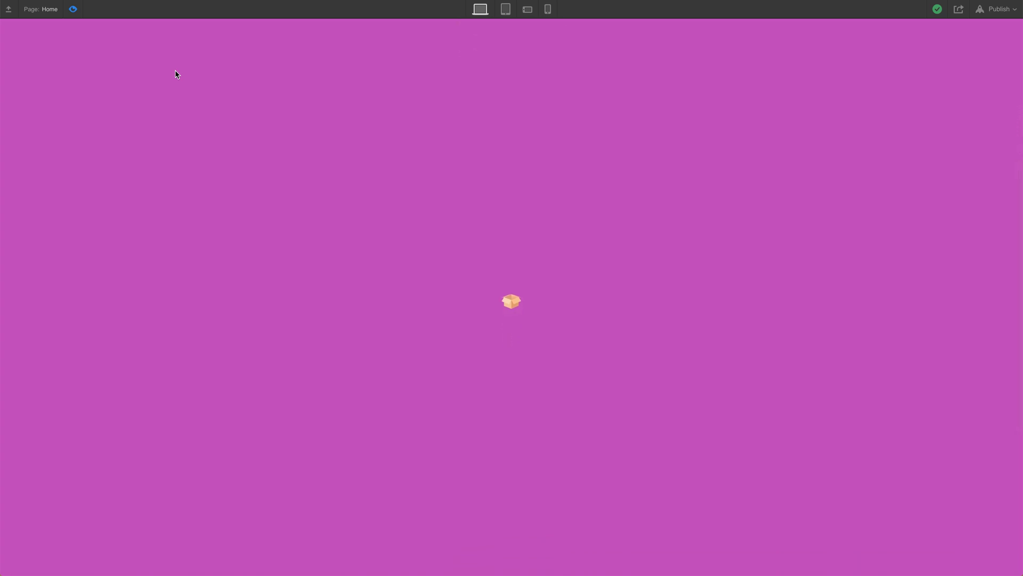
Exit Preview mode and return to the Designer
click(74, 9)
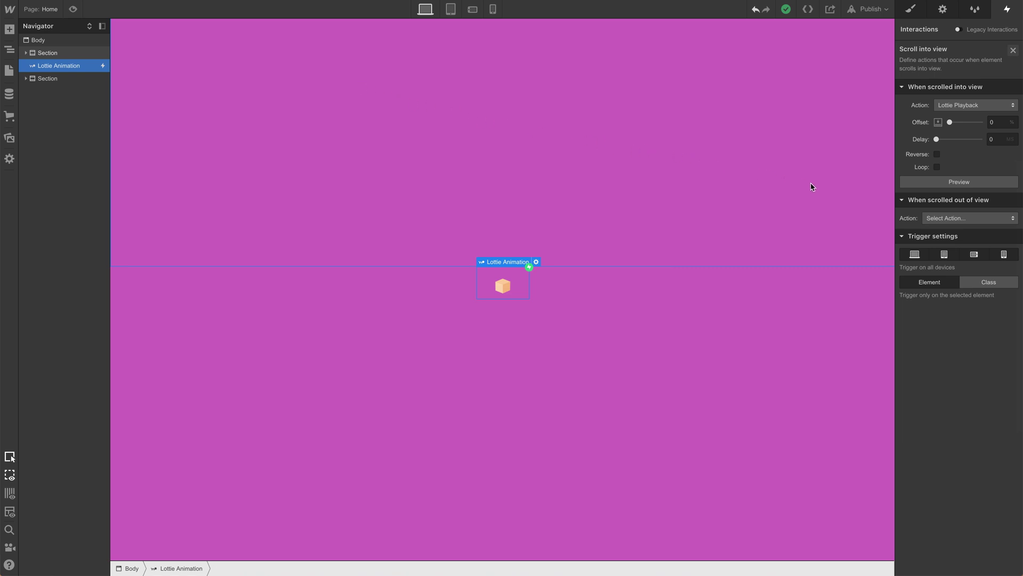
Make scroll-out-of-view play the Lottie in reverse, with 10% offsets on both triggers
click(983, 221)
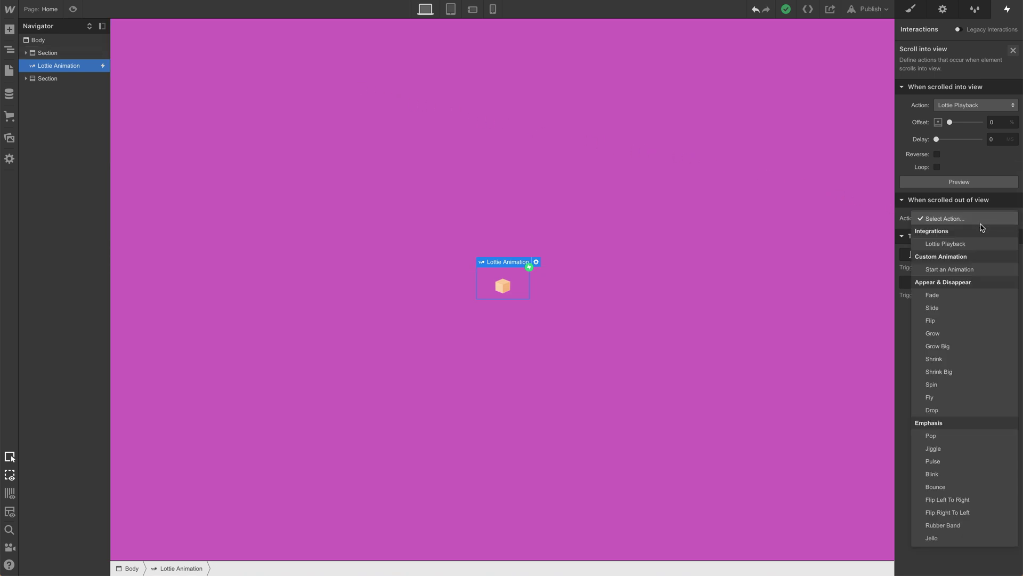
click(970, 244)
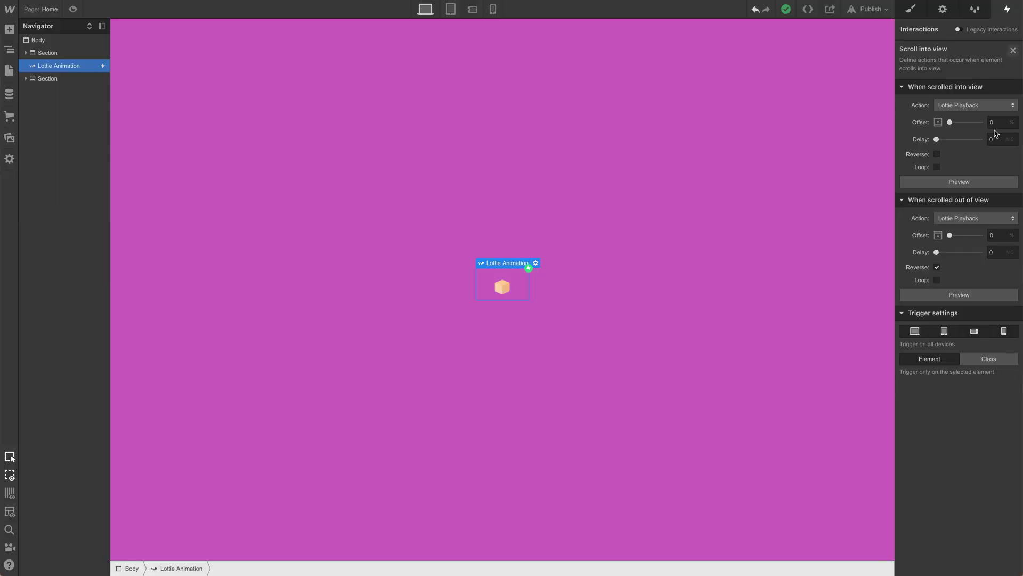
click(999, 122)
text(10)
click(1000, 232)
text(10)
Open Preview to watch the box open and close while scrolling
click(73, 9)
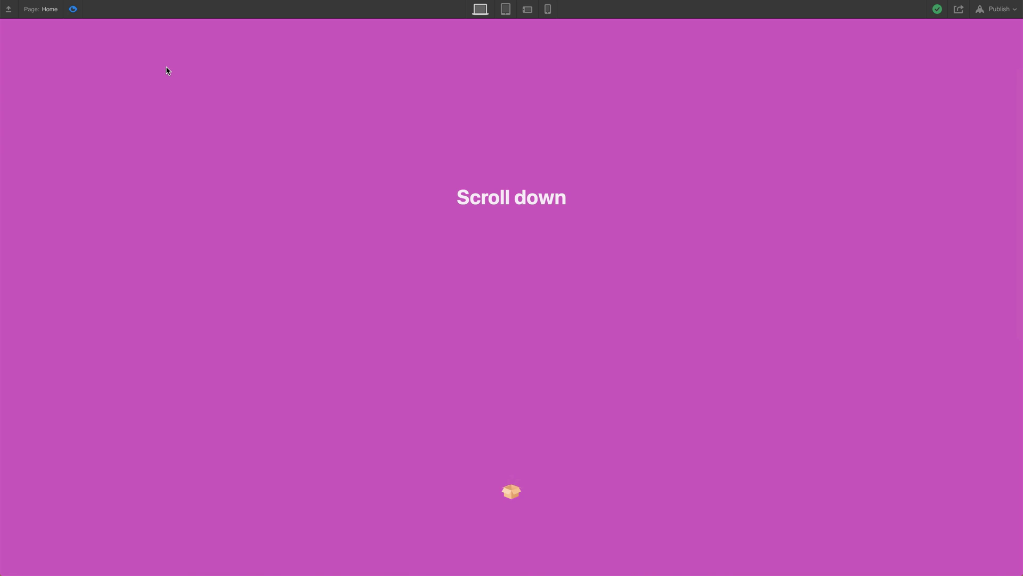
scroll(167, 72, up, 1)
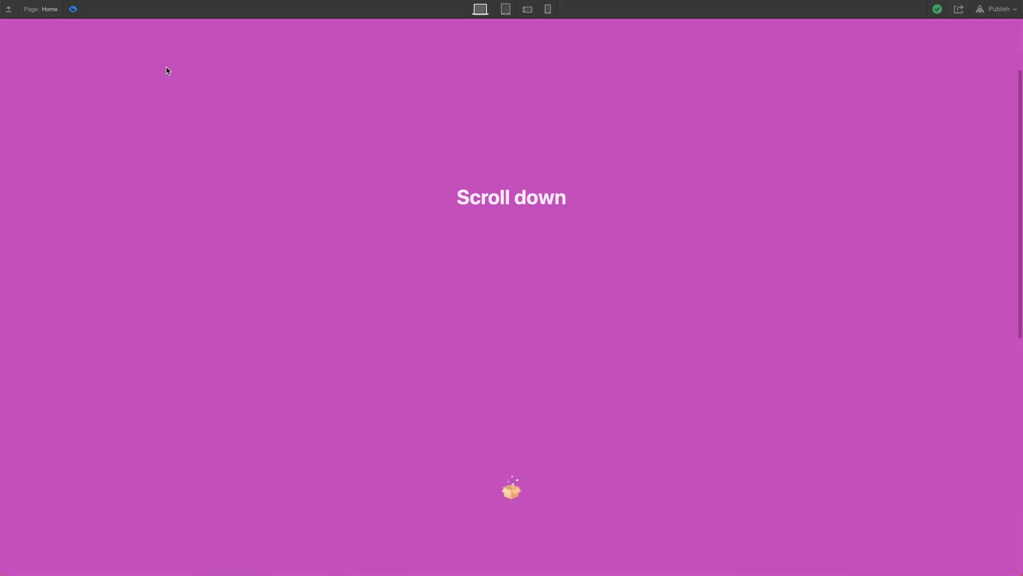
scroll(168, 71, up, 2)
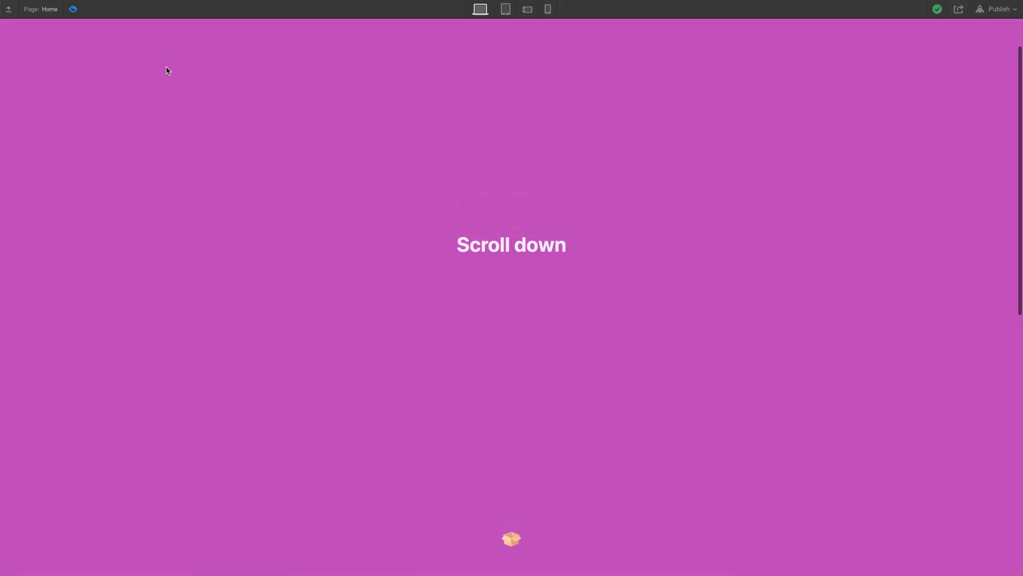
scroll(167, 70, up, 1)
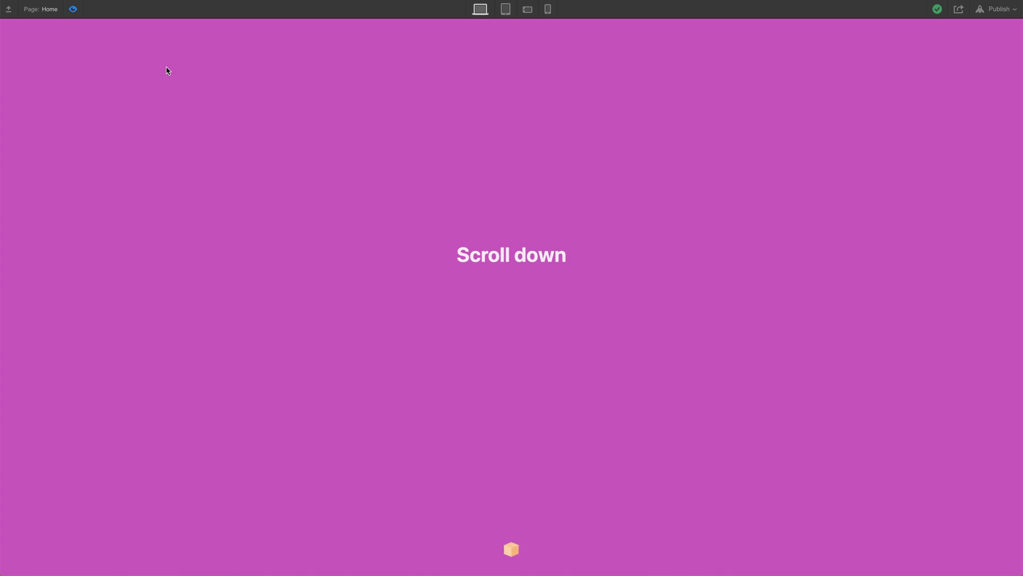